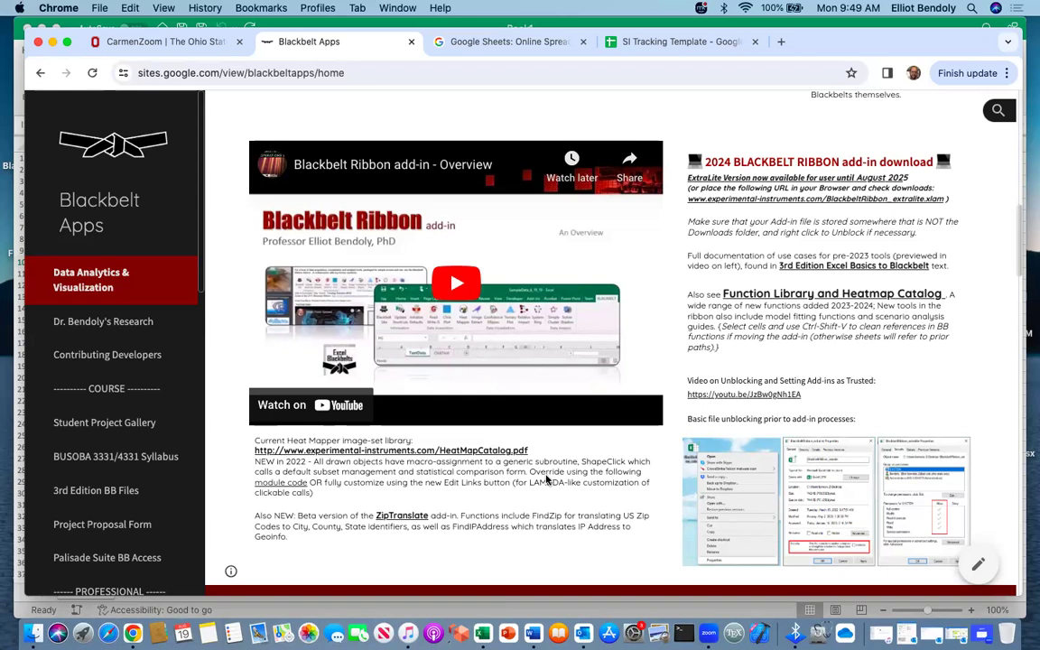
# - Scroll through the Blackbelt Apps page and highlight the note about the unblocking video
pyautogui.scroll(3, 546, 478)
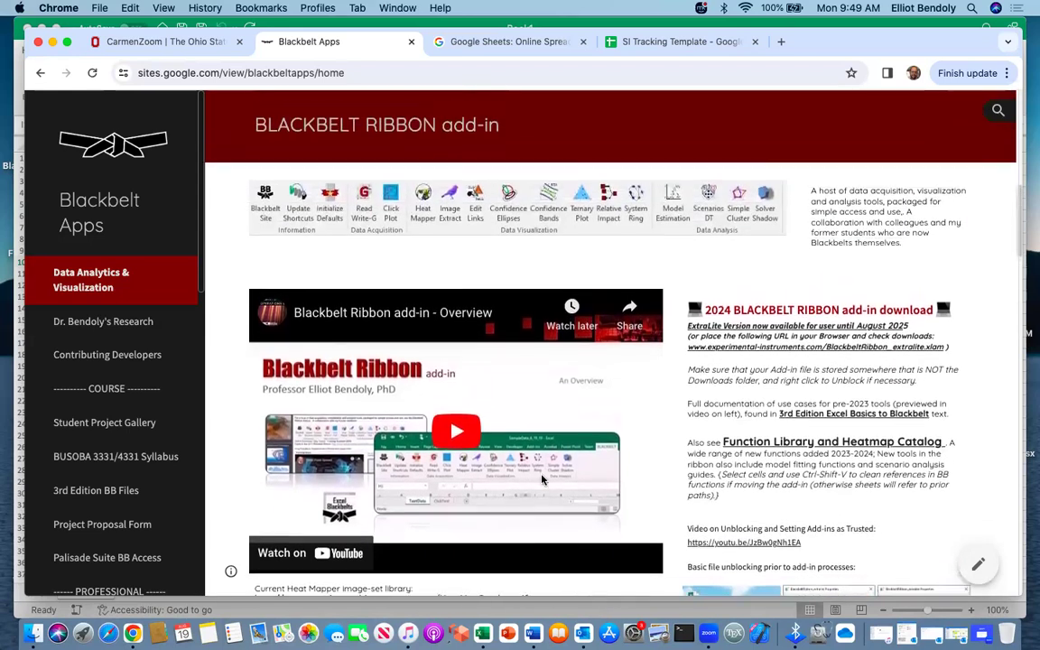
pyautogui.scroll(-1, 541, 479)
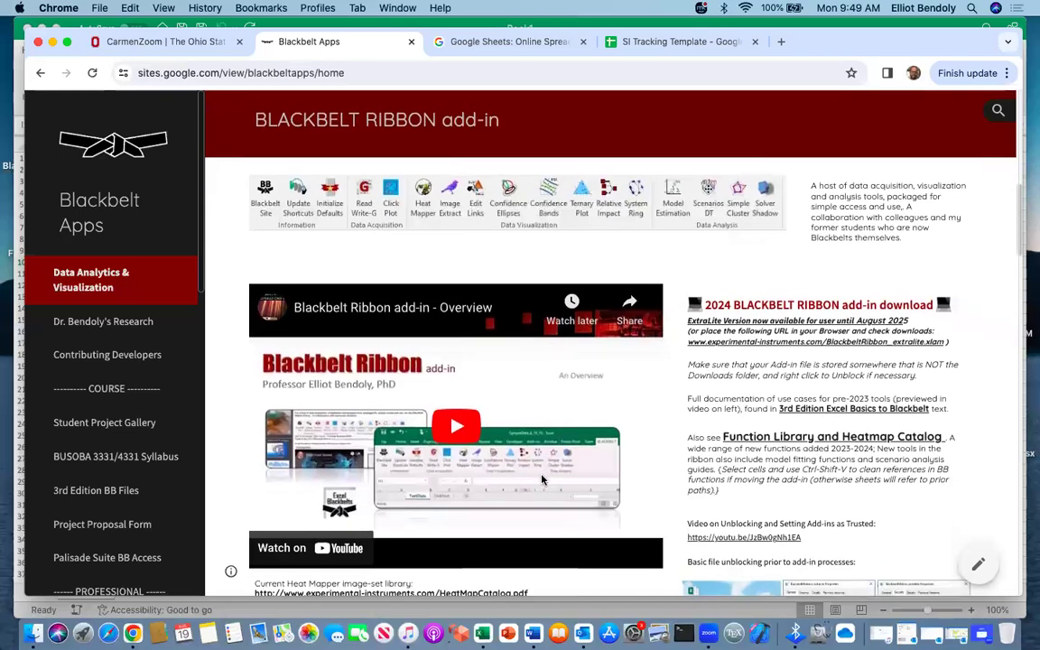
pyautogui.scroll(-2, 542, 479)
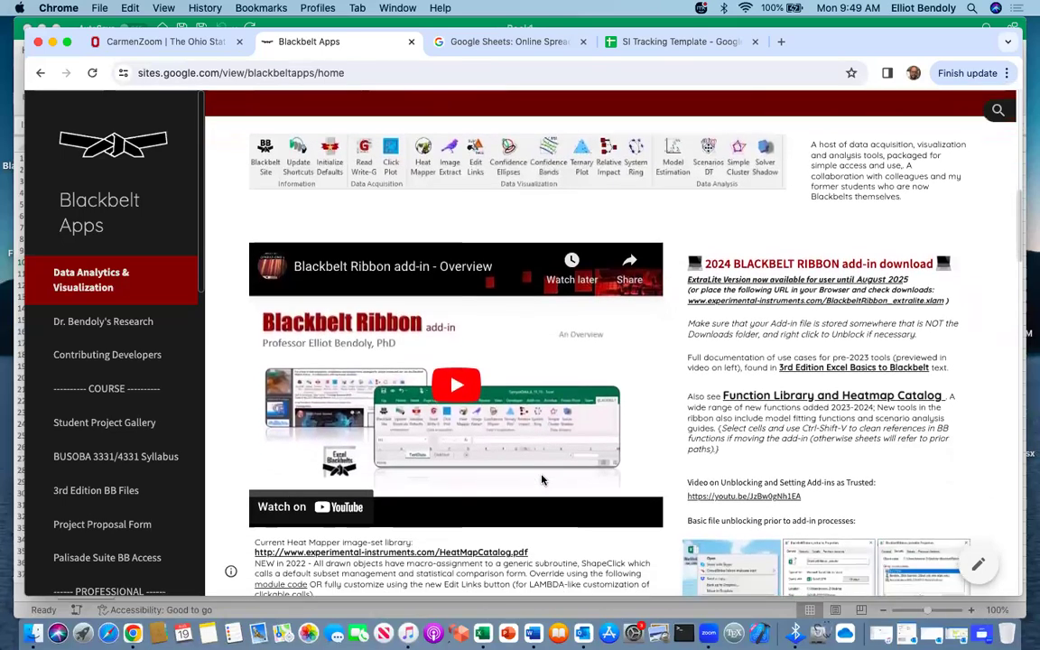
pyautogui.scroll(-5, 542, 479)
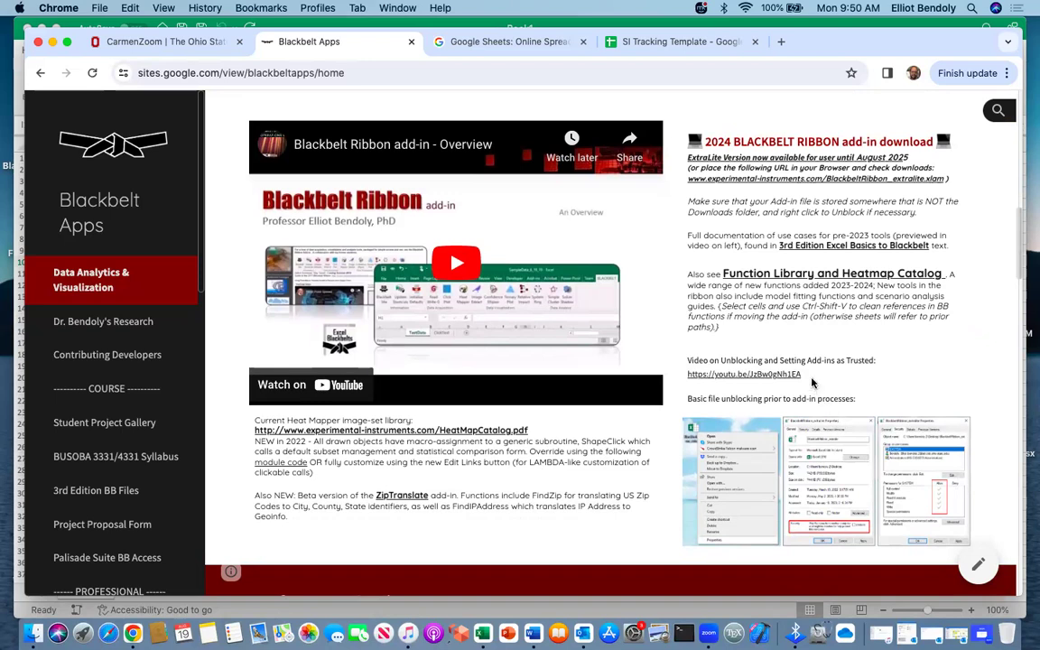
pyautogui.tripleClick(705, 363)
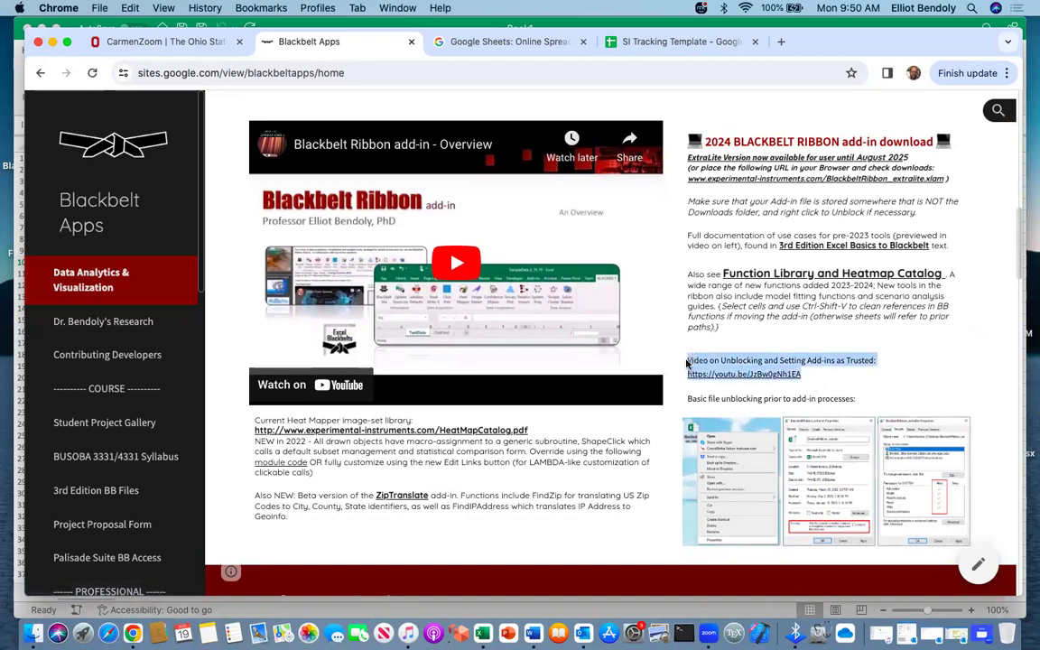
# - Clear that highlight and select the ExtraLite download paragraph near the top instead
pyautogui.click(889, 377)
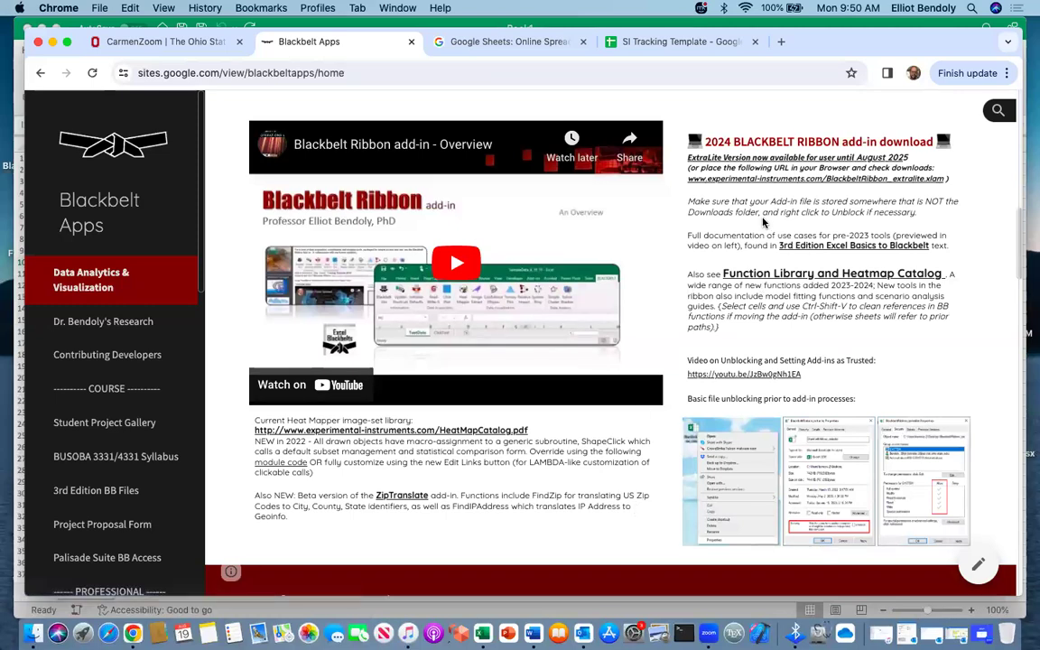
pyautogui.scroll(2, 776, 233)
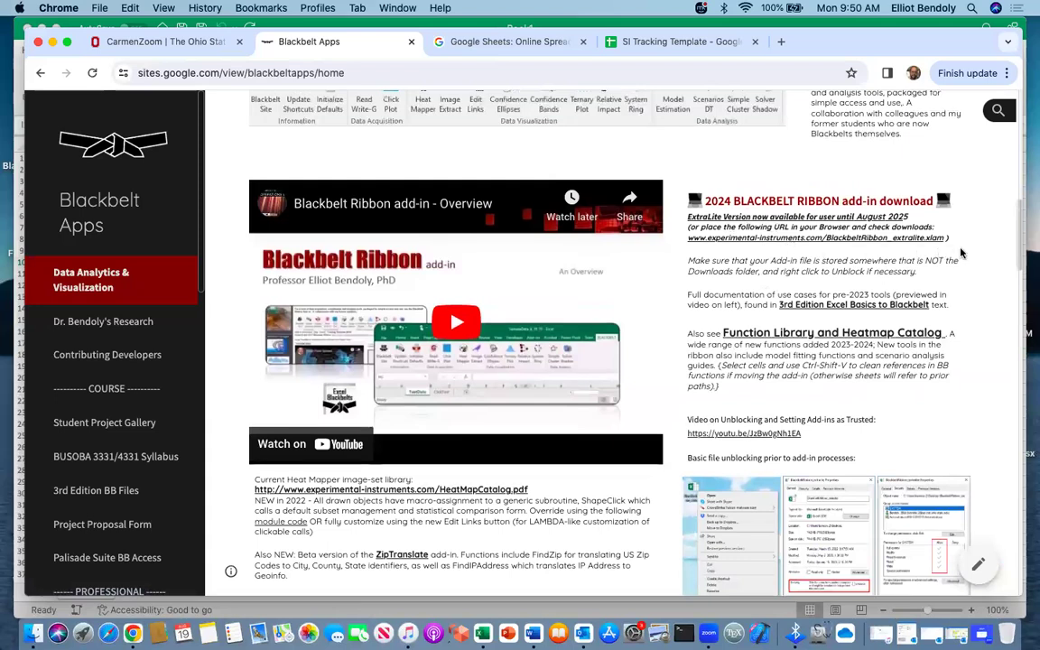
pyautogui.tripleClick(689, 216)
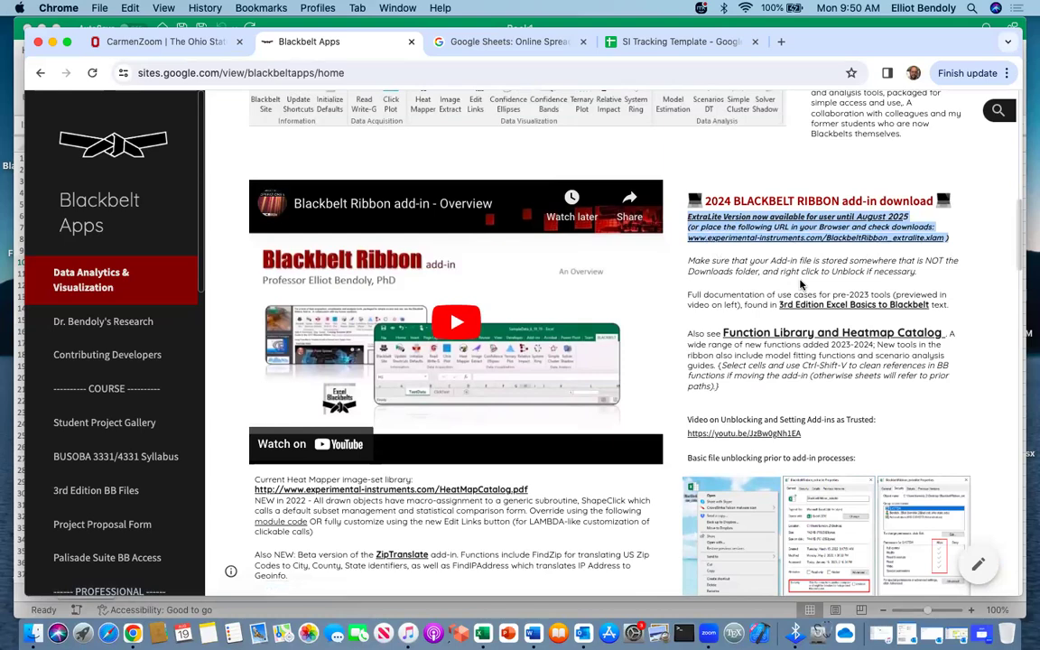
# - Minimize the browser, move the workbook aside to reveal the desktop, then zoom Book1 full-screen
pyautogui.click(52, 42)
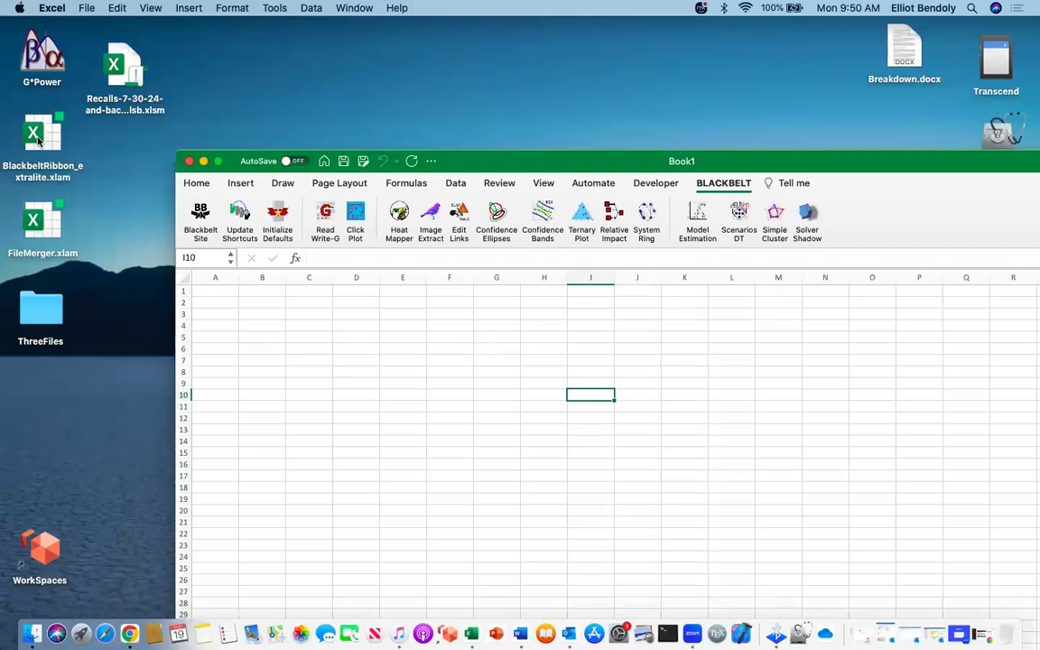
pyautogui.moveTo(36, 136); pyautogui.dragTo(242, 65)
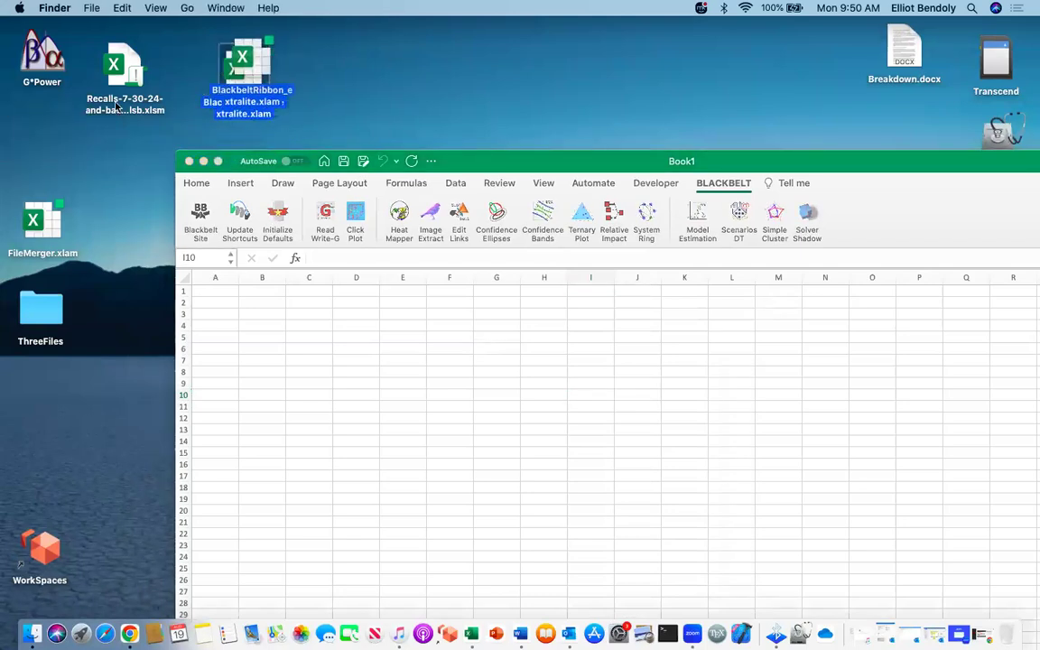
pyautogui.doubleClick(511, 163)
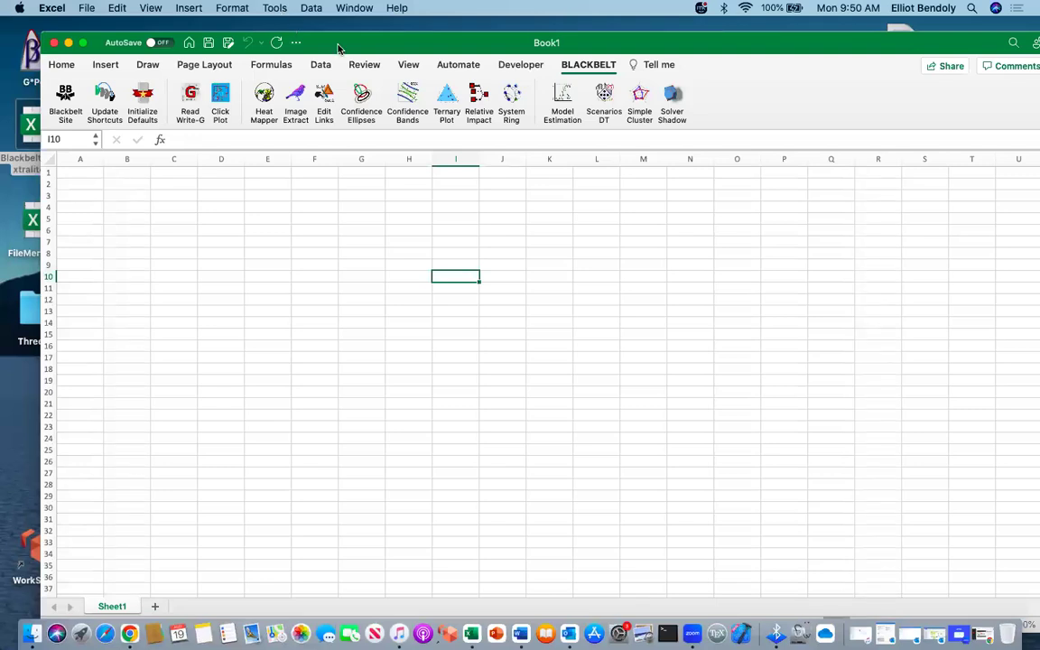
pyautogui.click(275, 8)
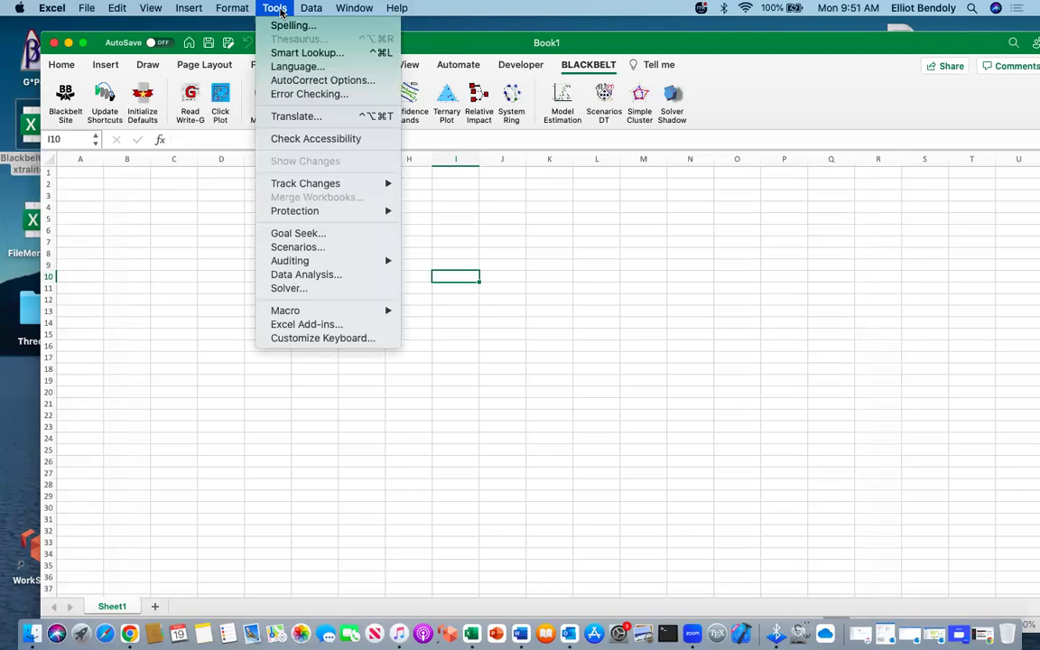
# - Disable the Blackbeltribbon_Extralite add-in in the Excel Add-ins list
pyautogui.click(312, 324)
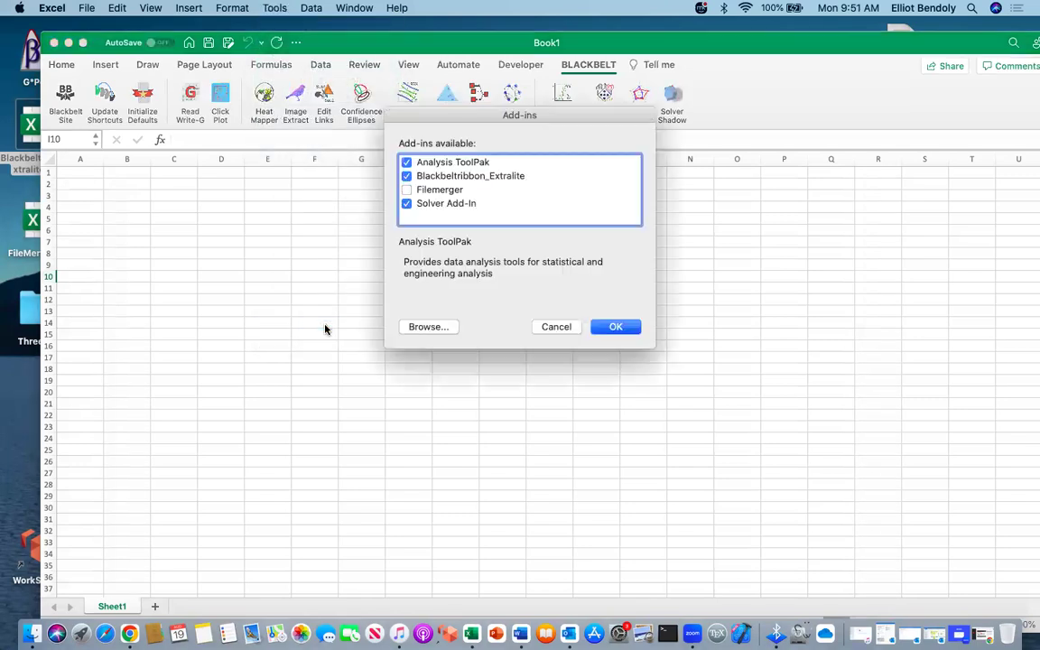
pyautogui.click(406, 176)
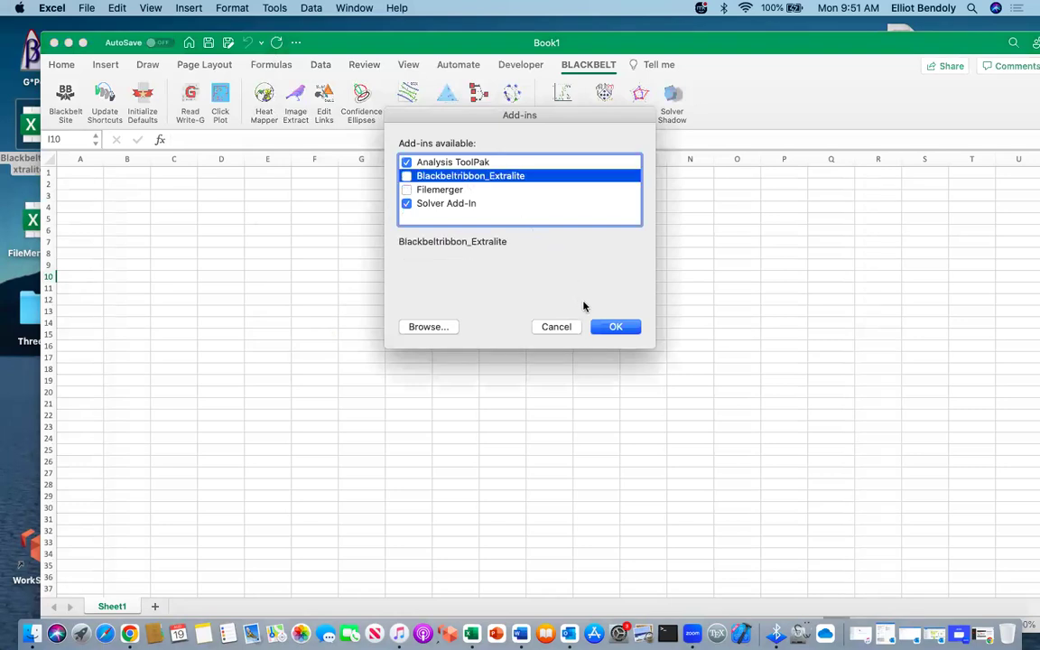
pyautogui.click(616, 326)
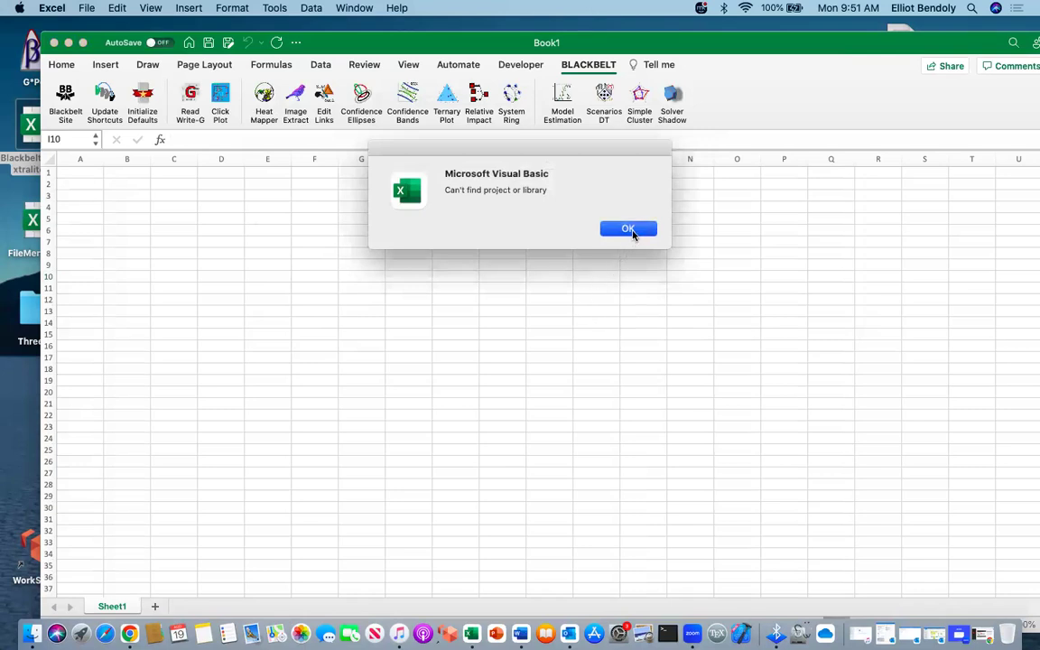
# - Dismiss the VB error and remove the missing Microsoft Scripting Runtime reference
pyautogui.click(628, 229)
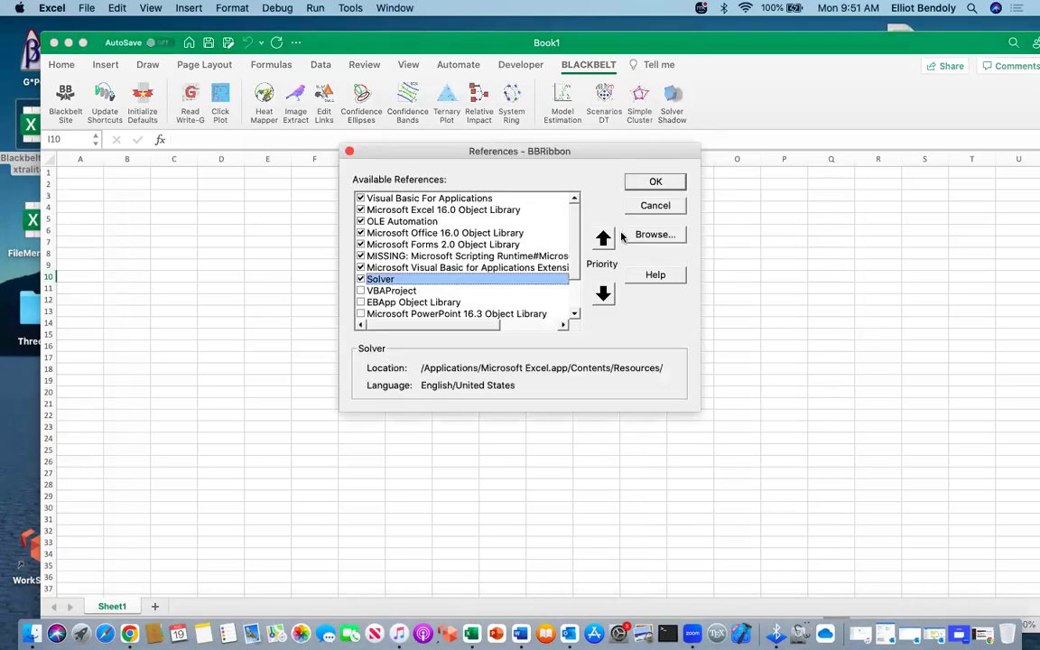
pyautogui.click(360, 256)
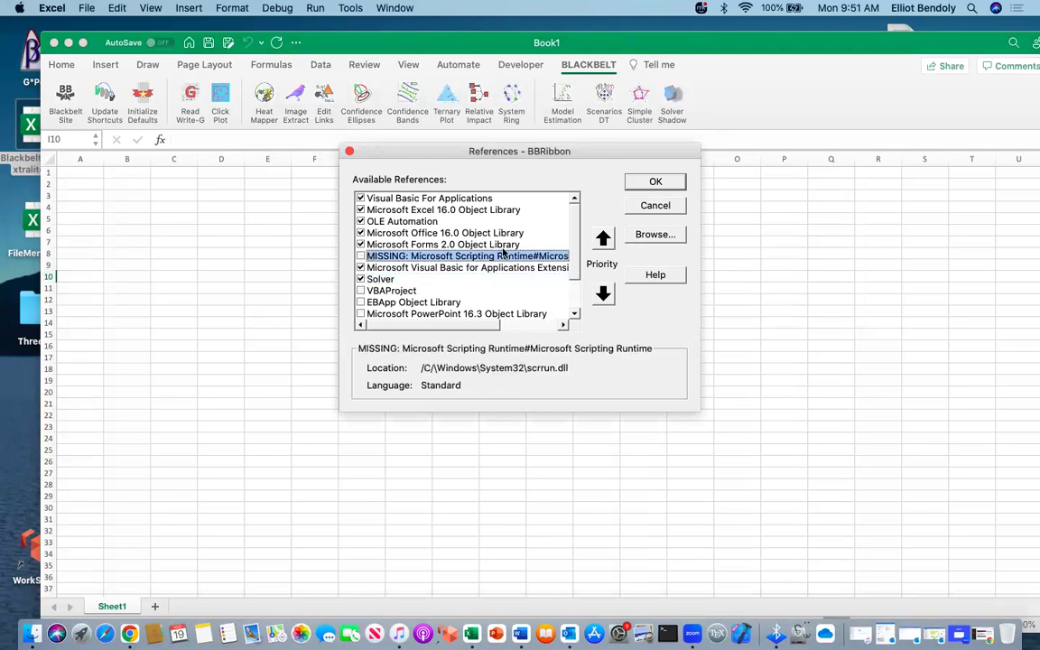
pyautogui.click(643, 186)
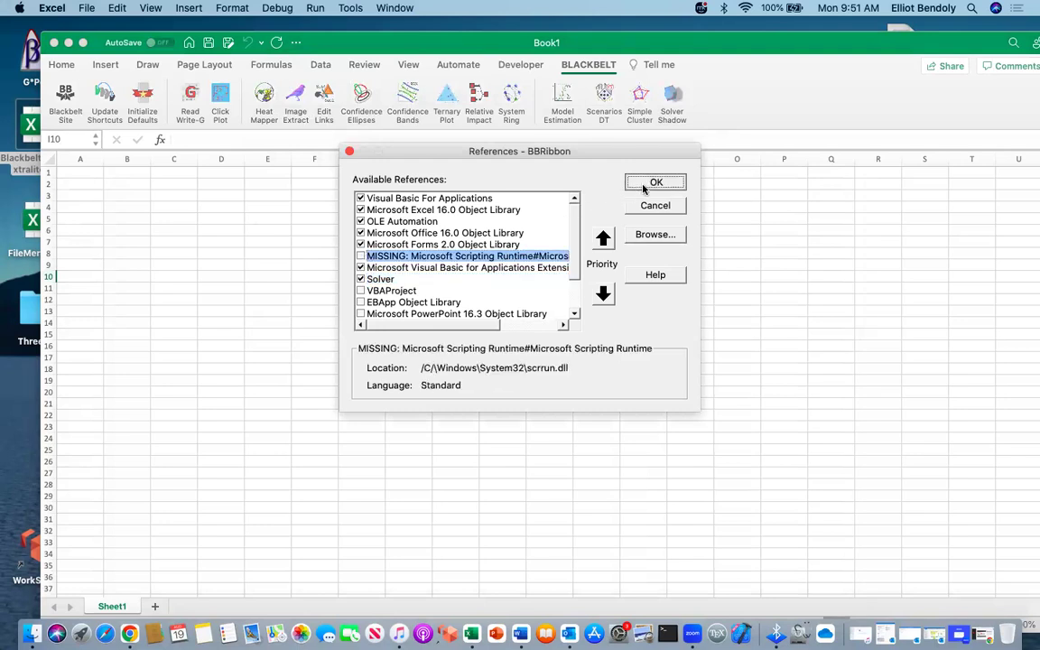
pyautogui.click(530, 229)
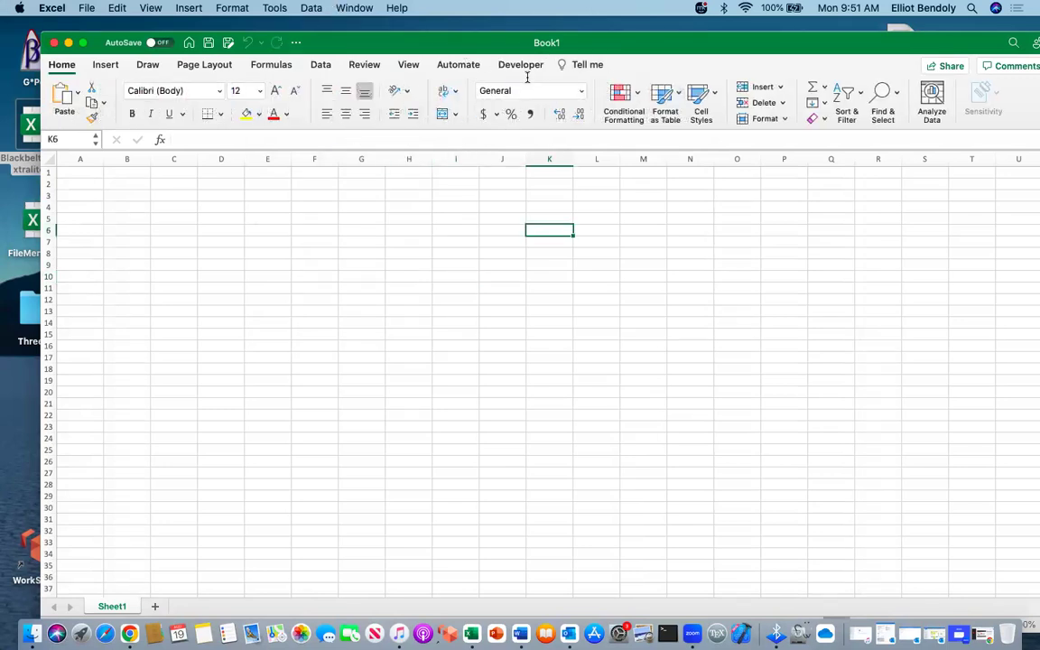
pyautogui.click(283, 12)
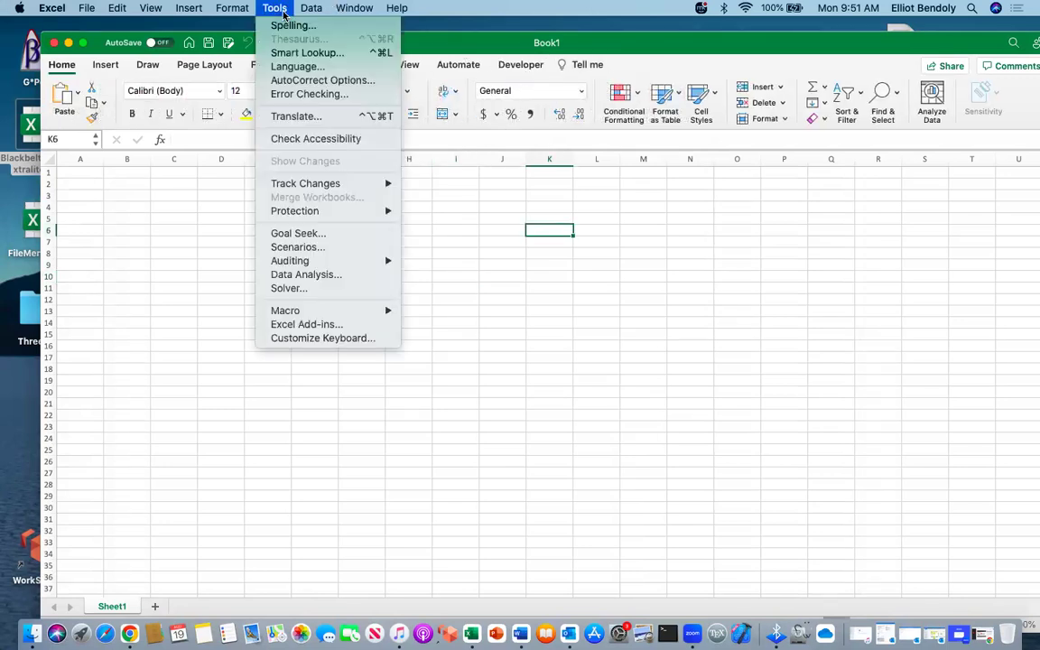
# - Load BlackbeltRibbon_extralite.xlam from the Desktop as an add-in, replacing the existing copy
pyautogui.click(320, 329)
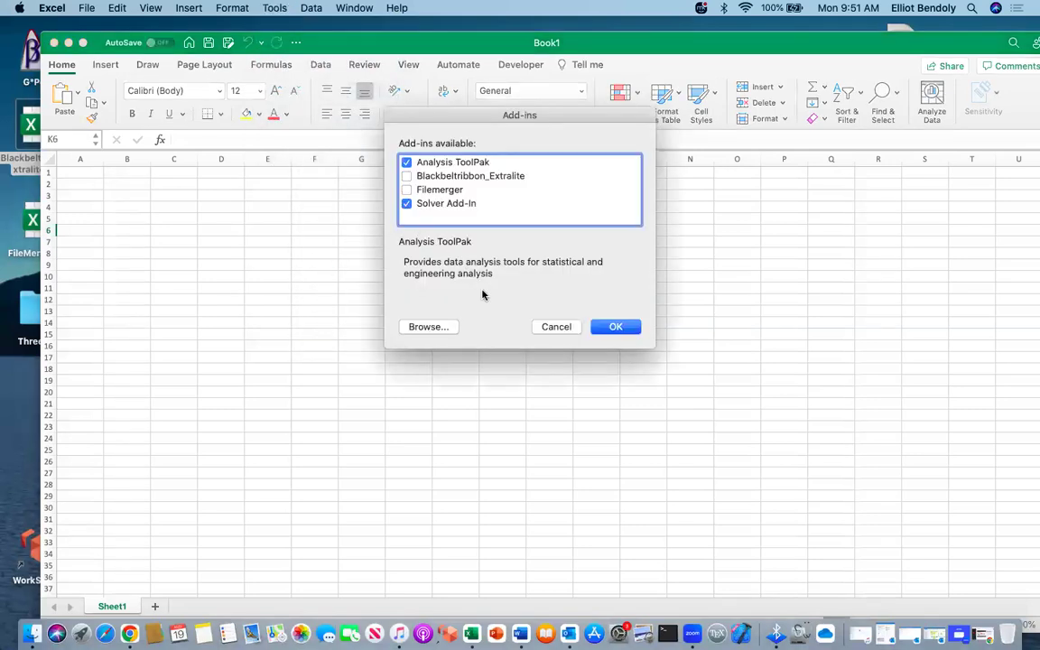
pyautogui.click(433, 330)
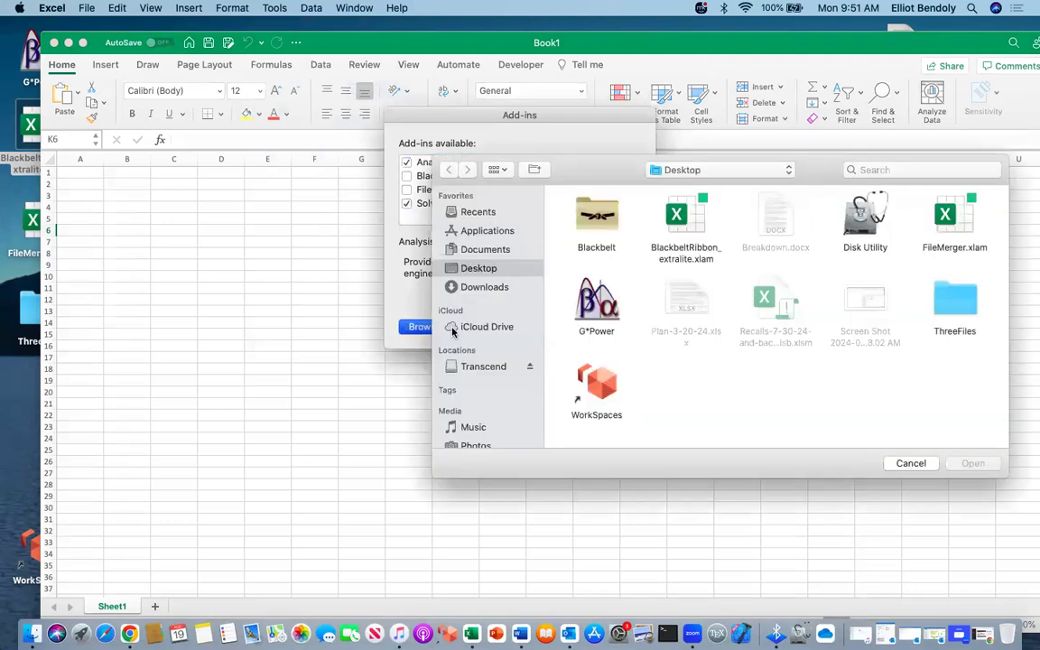
pyautogui.click(691, 233)
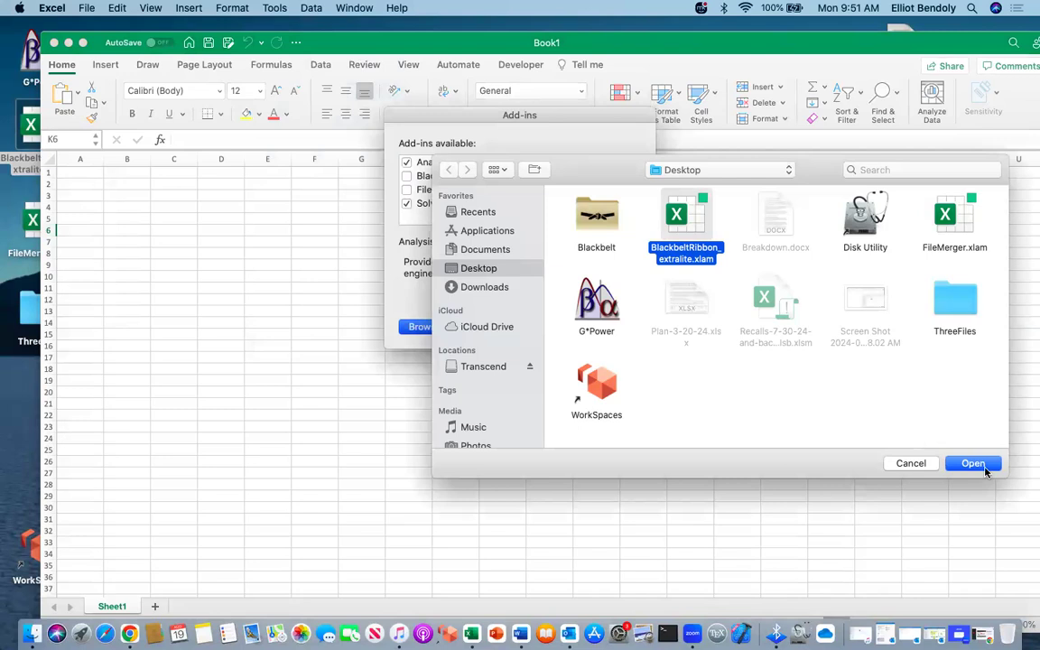
pyautogui.click(973, 463)
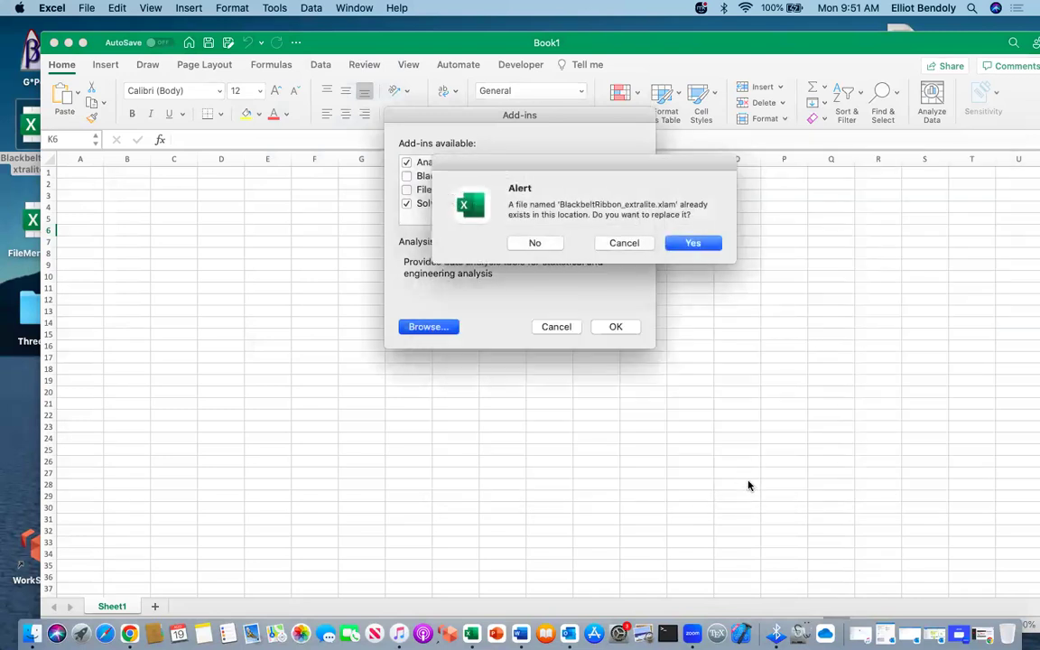
pyautogui.click(689, 244)
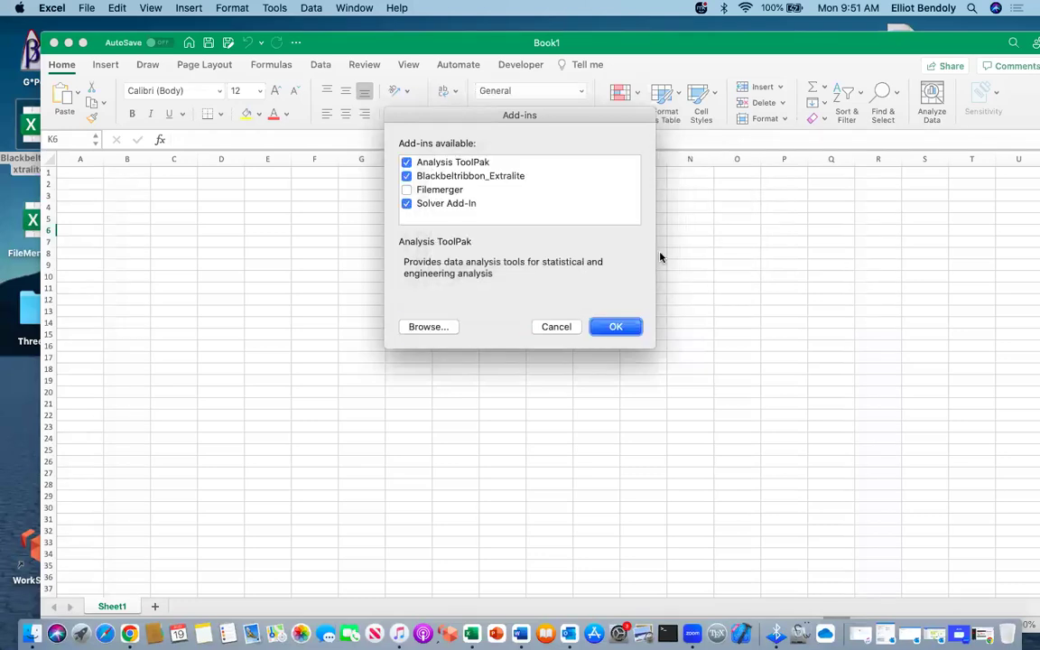
# - Untick the missing Scripting Runtime and both VBScript Regular Expressions references in BBRibbon
pyautogui.click(619, 332)
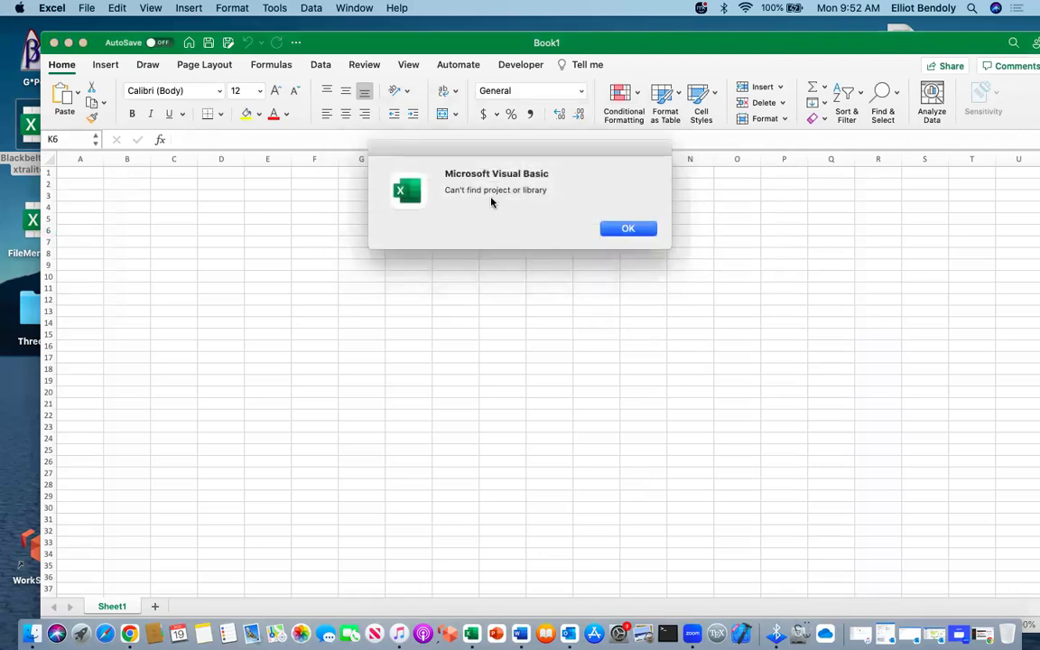
pyautogui.click(629, 228)
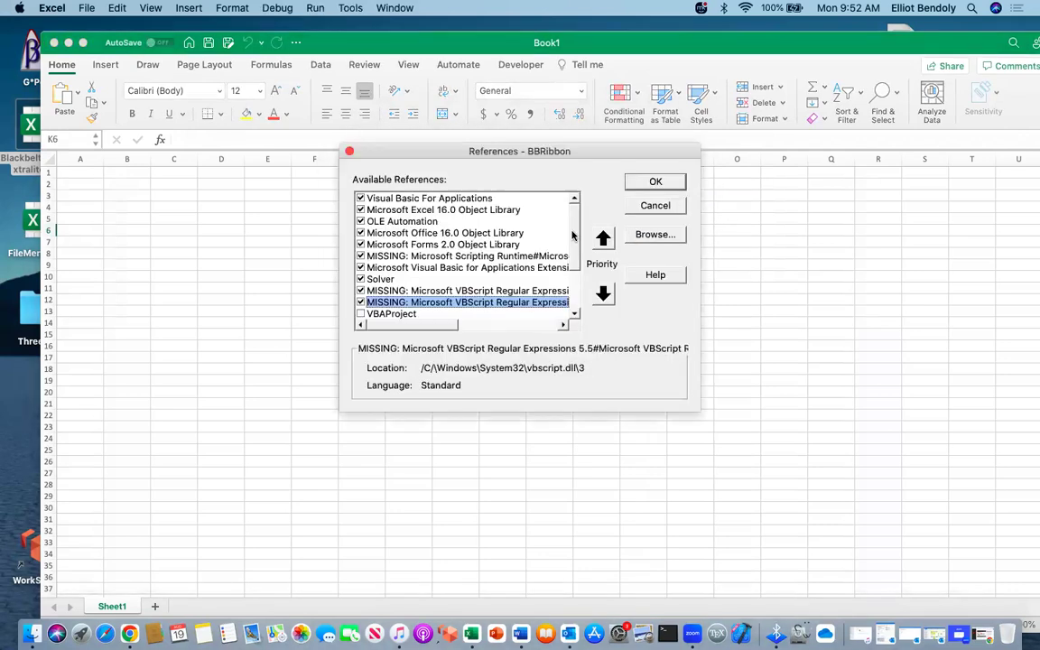
pyautogui.click(360, 257)
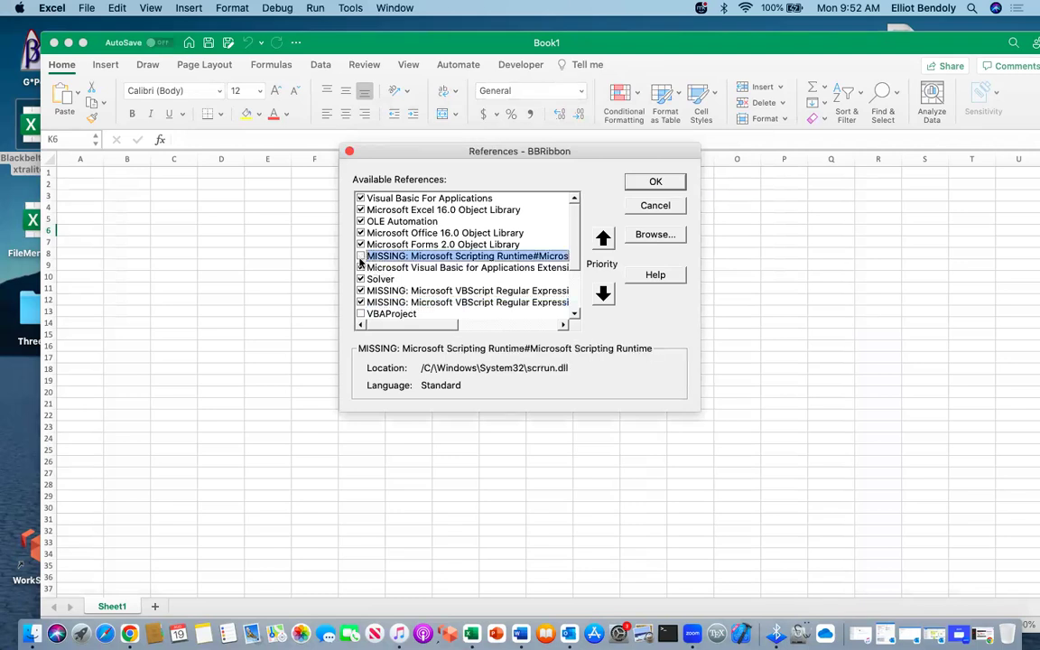
pyautogui.click(360, 290)
pyautogui.click(360, 303)
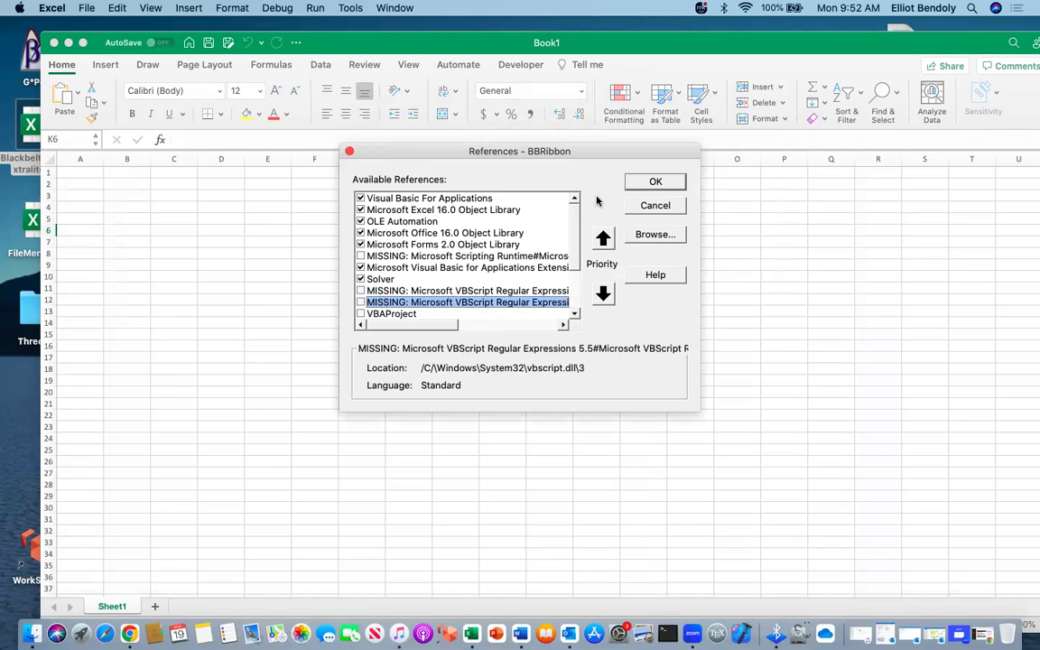
pyautogui.click(656, 183)
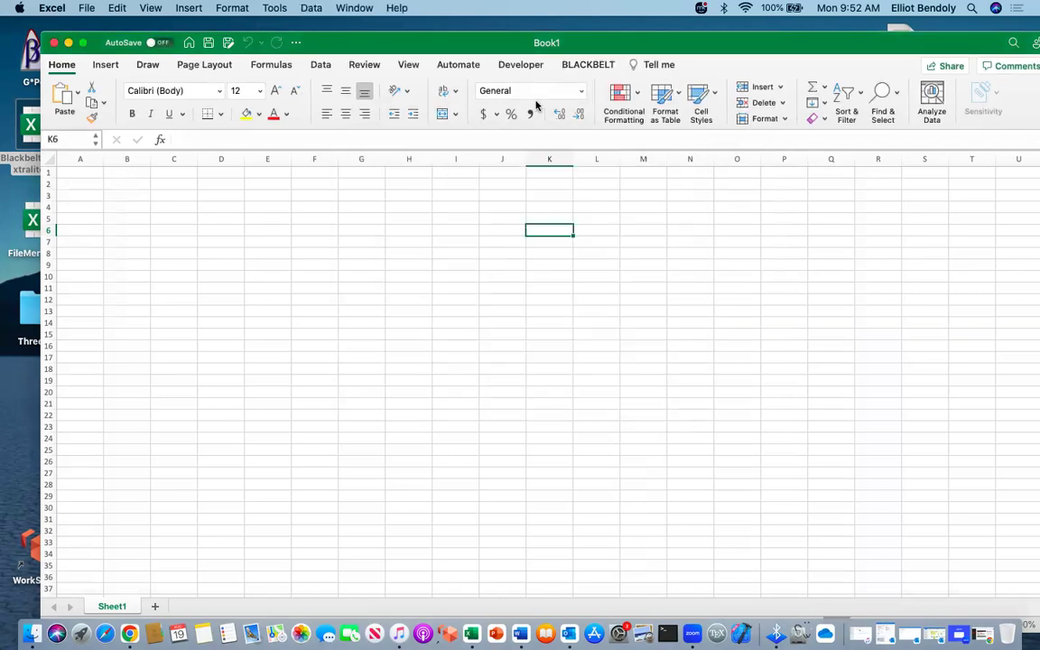
# - Show the BLACKBELT tab and check its functions appear when typing =ter in G6, then cancel
pyautogui.click(582, 67)
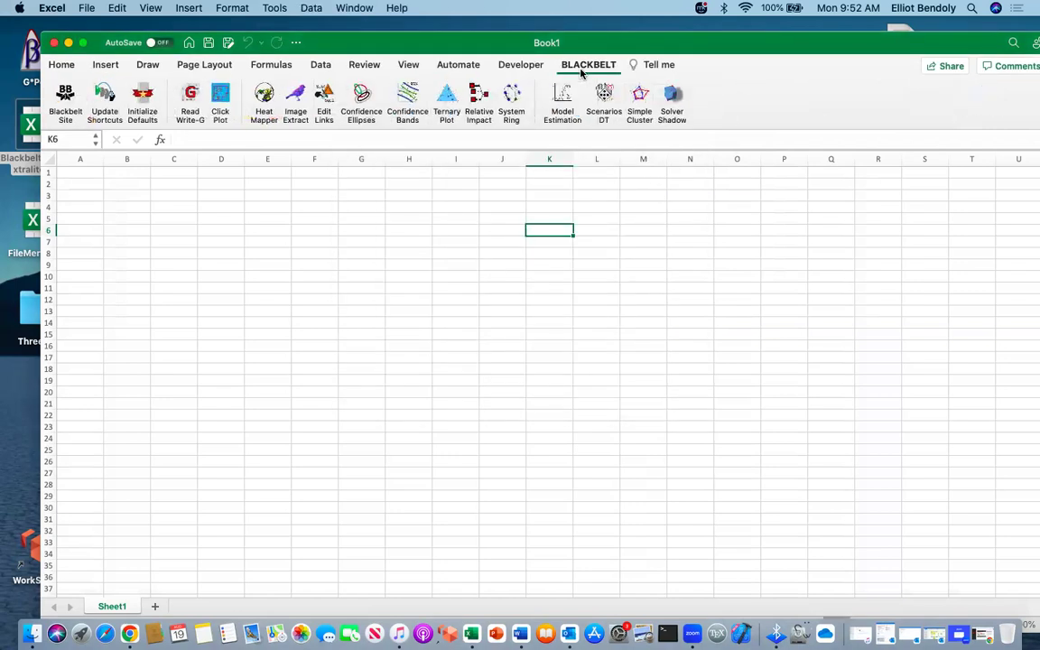
pyautogui.click(380, 232)
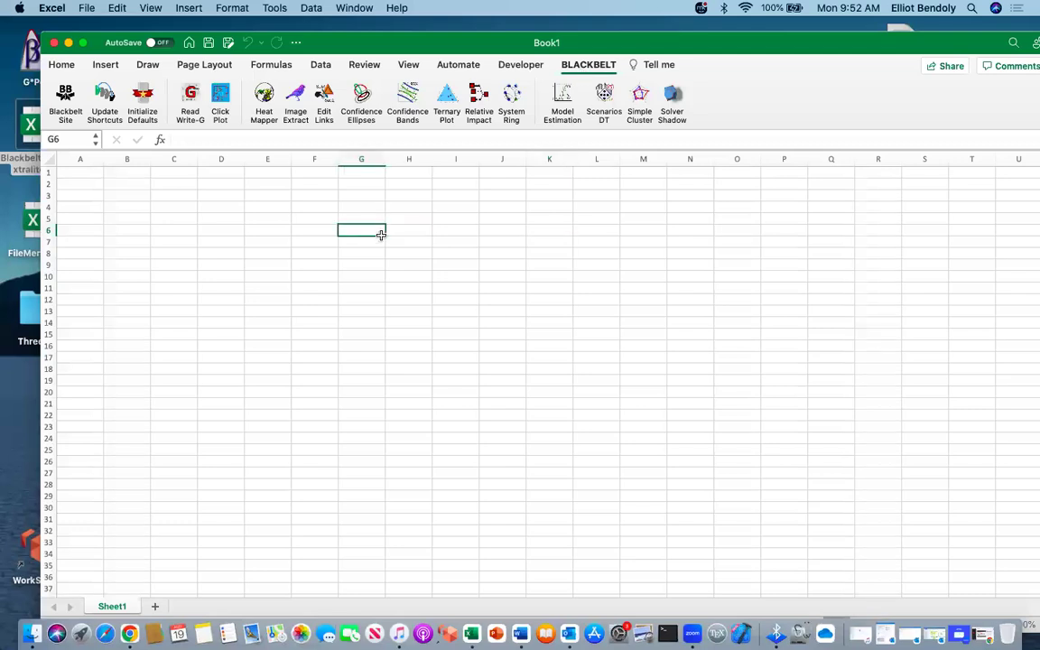
pyautogui.write('=ter')
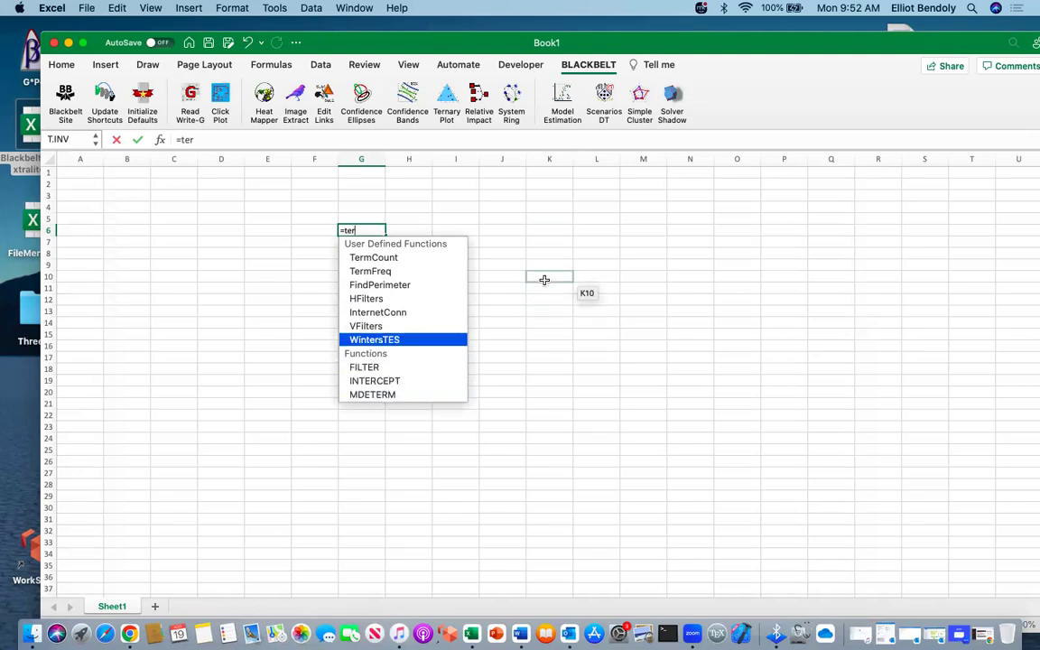
pyautogui.press('Escape')
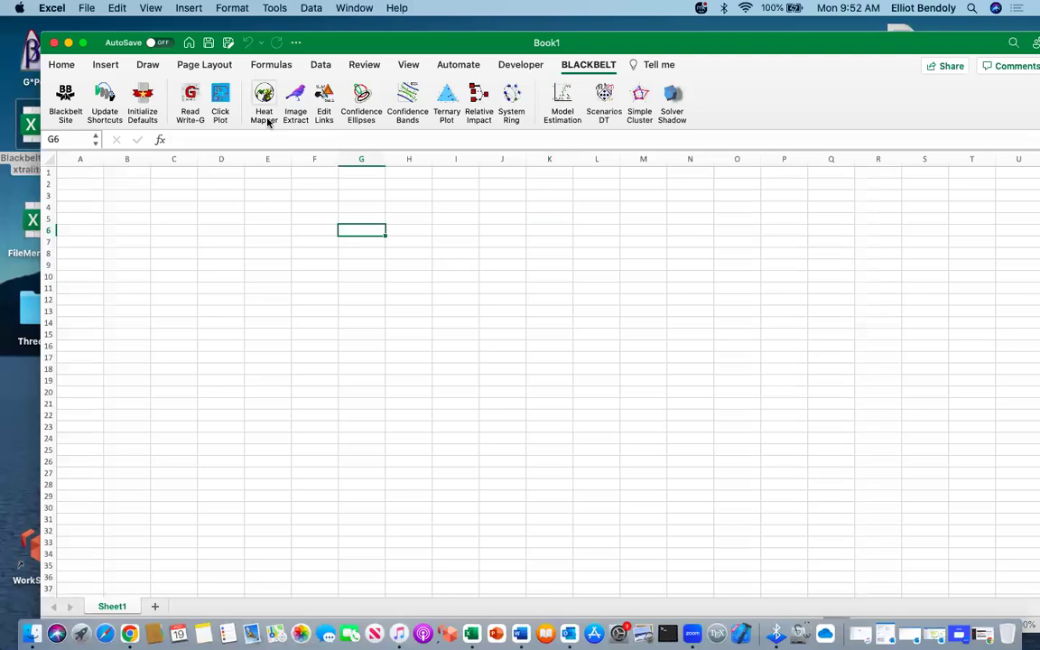
# - Create a Heat Mapper map from Geography-Nation > Afghanistan with all provinces and touch disabled
pyautogui.click(264, 102)
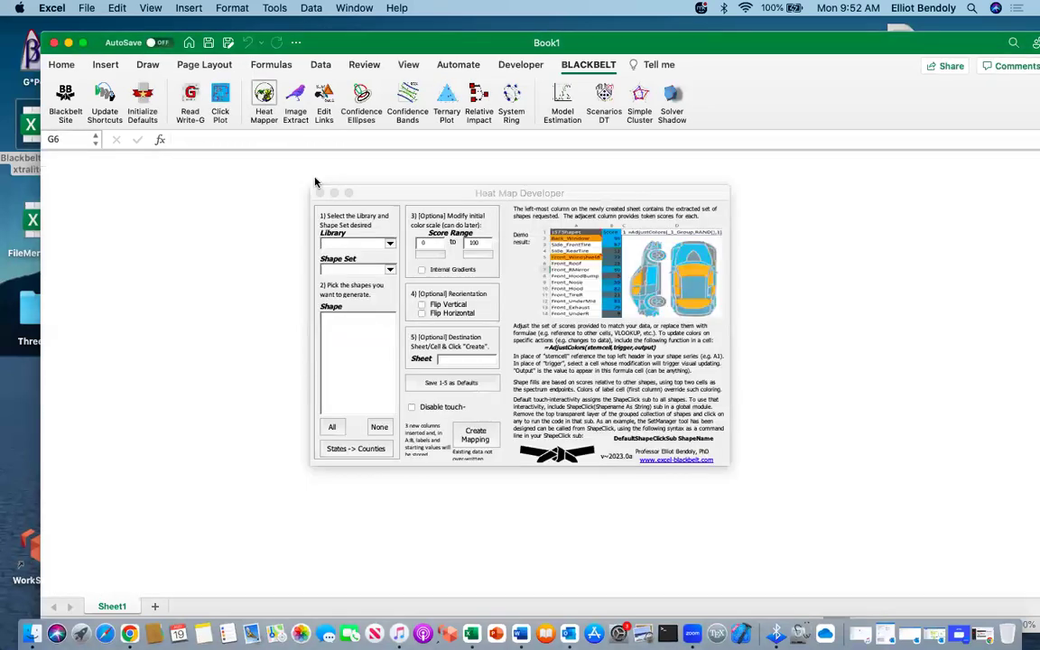
pyautogui.click(391, 246)
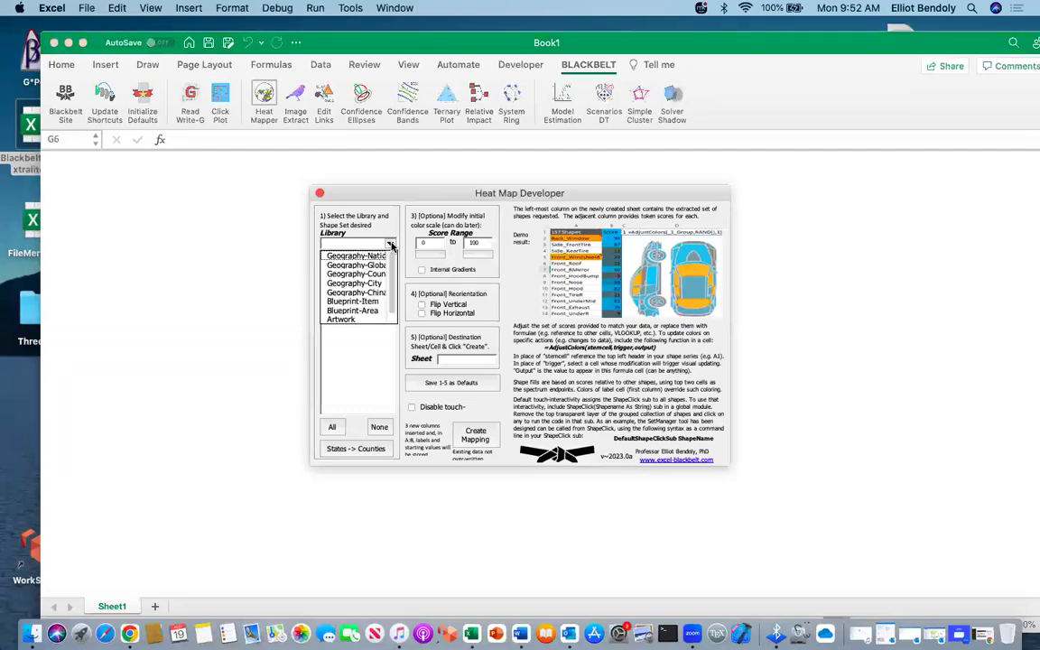
pyautogui.click(352, 256)
pyautogui.click(391, 270)
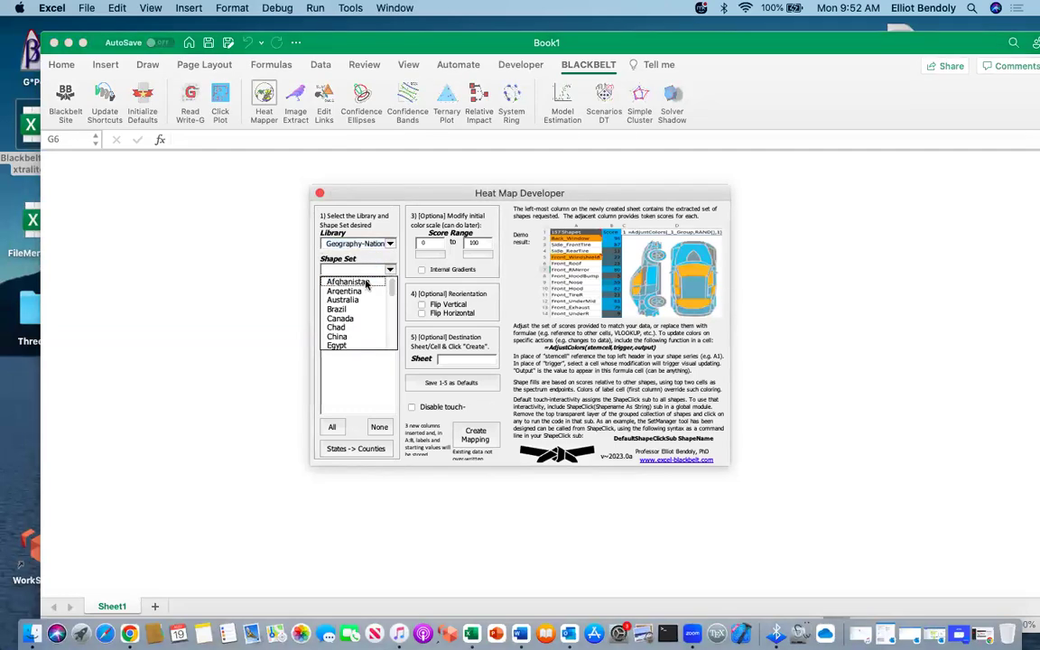
pyautogui.click(345, 281)
pyautogui.click(333, 428)
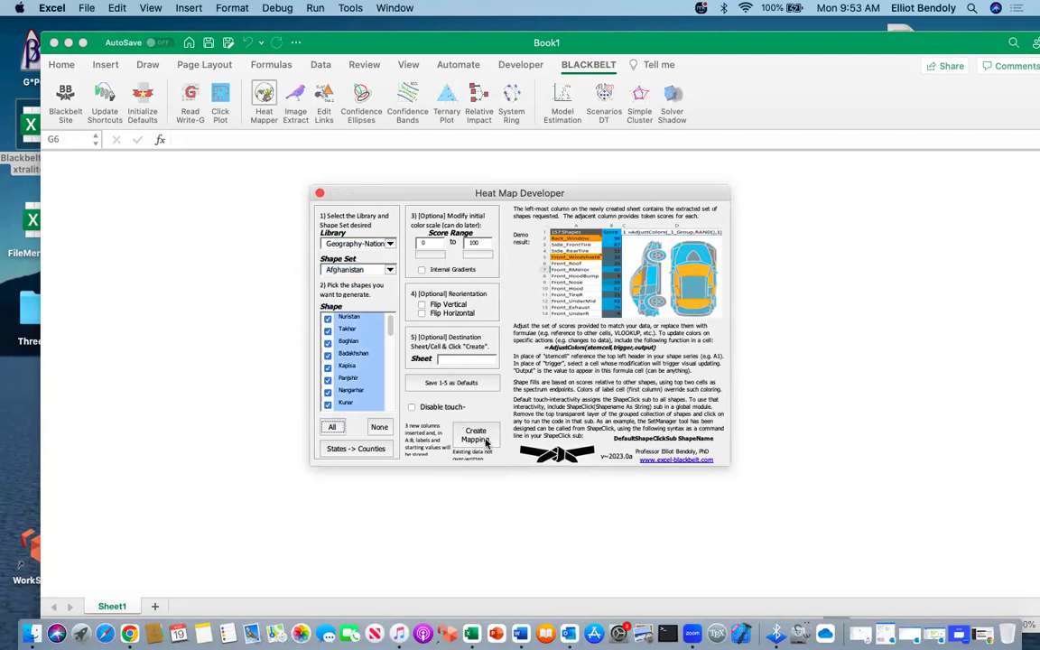
pyautogui.click(414, 409)
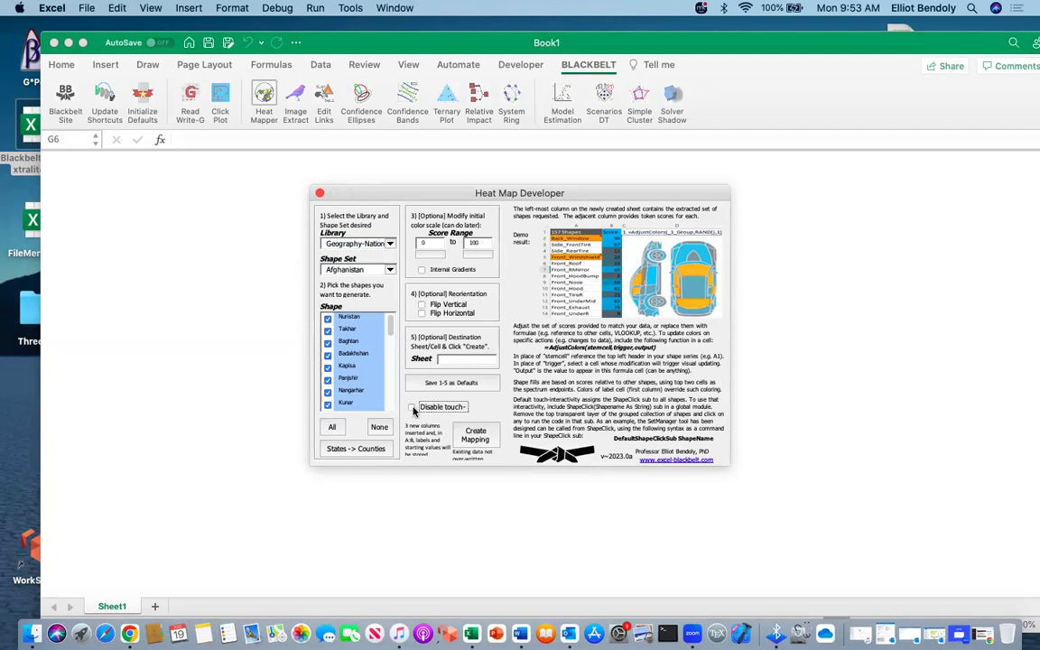
pyautogui.click(488, 439)
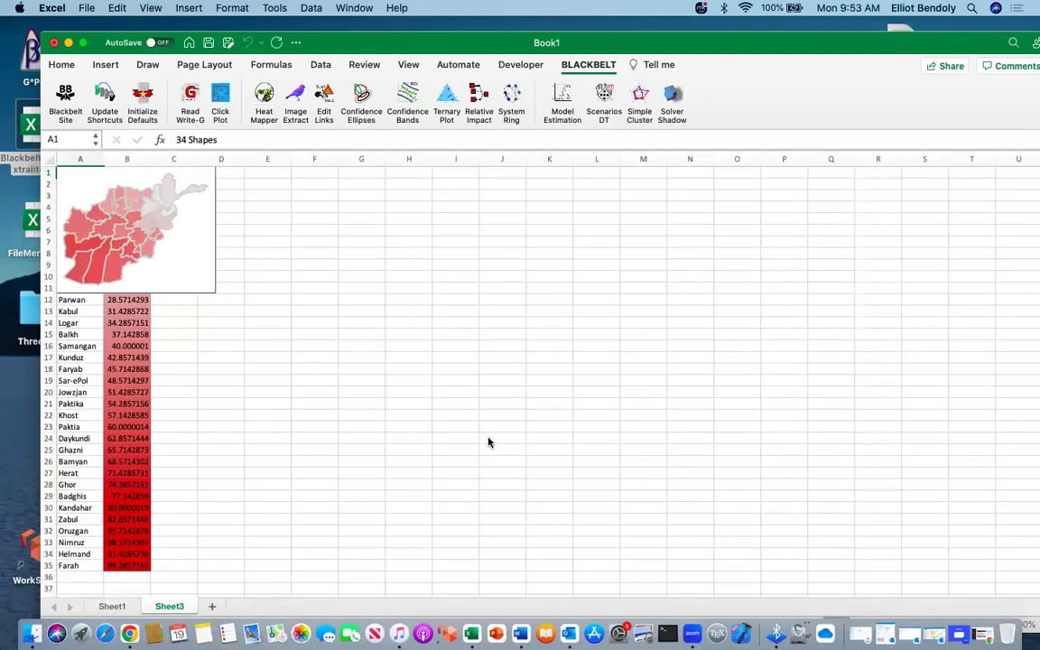
# - Drag the Afghanistan map group to around columns E–H, rows 12–23, then deselect it
pyautogui.click(192, 224)
pyautogui.moveTo(213, 253); pyautogui.dragTo(414, 375)
pyautogui.click(264, 191)
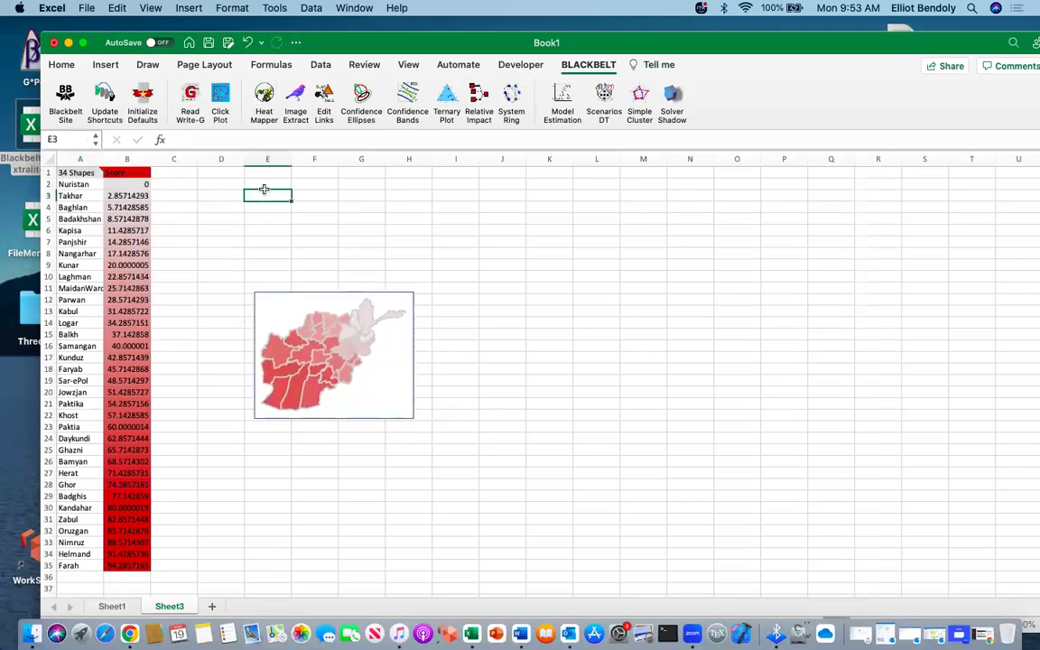